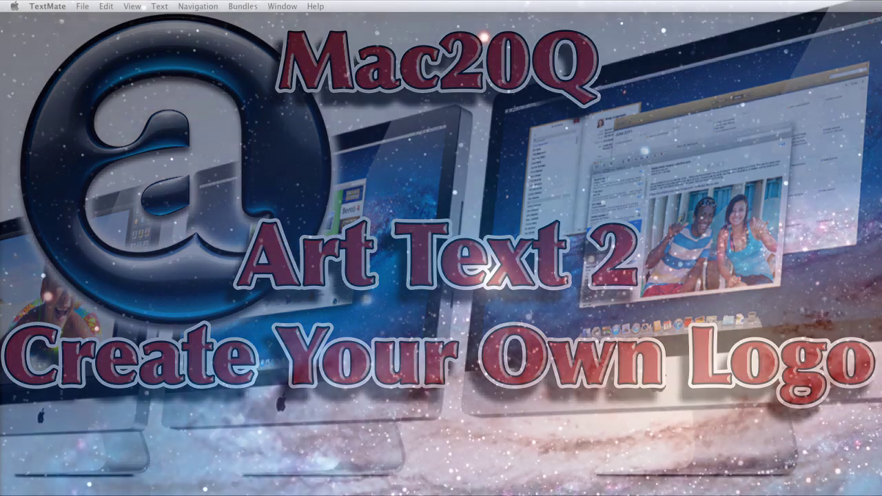
Launch Art Text 2 from the Alfred launcher by searching 'art'.
key(alt+space)
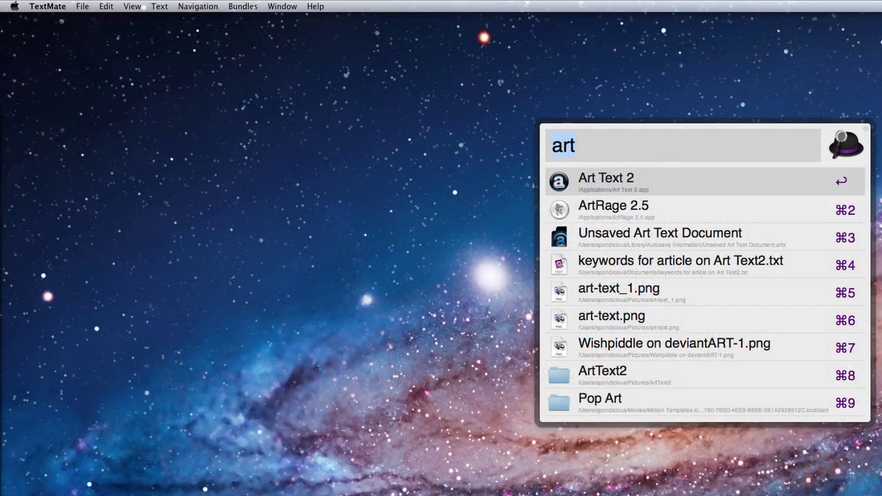
key(Return)
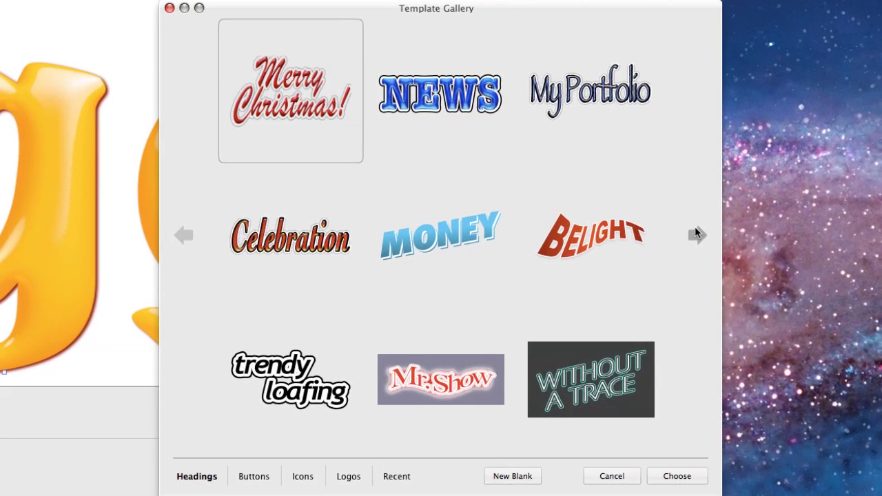
Choose the In The groove heading template from the next gallery page as a new document.
click(695, 228)
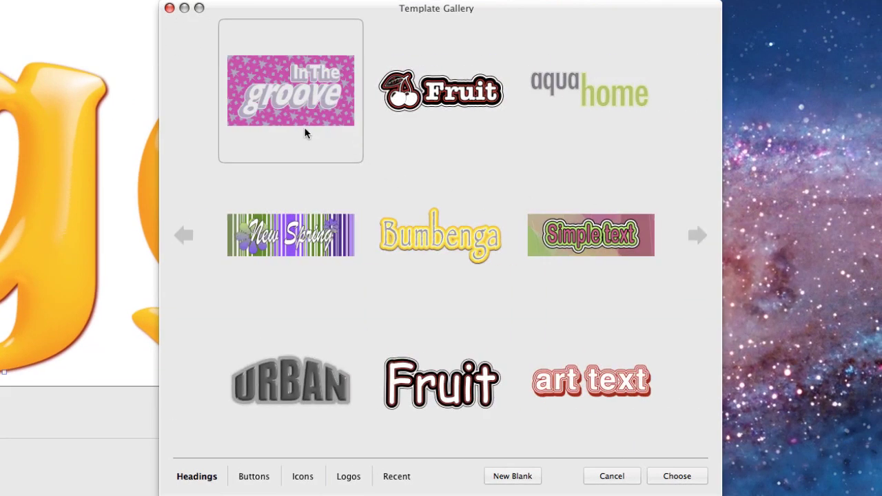
click(679, 475)
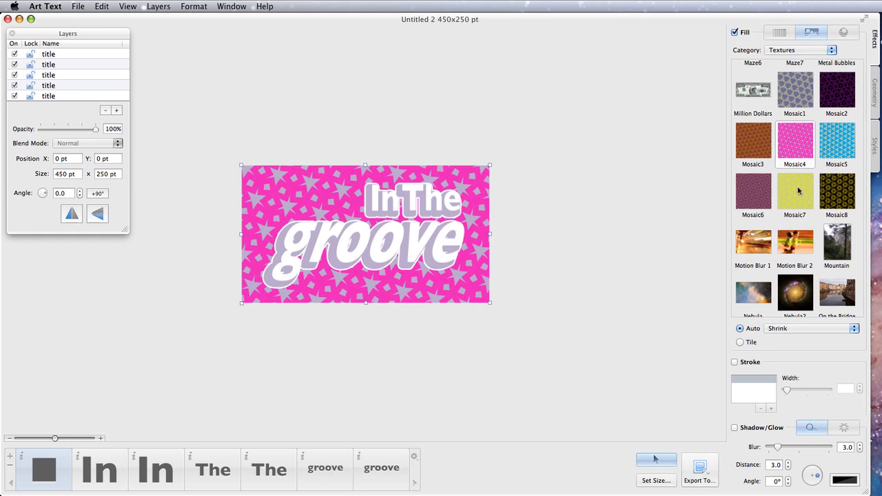
Preview the Mosaic3, 5, 6, 7 and 8 textures, then fill the background with Nebula.
click(833, 150)
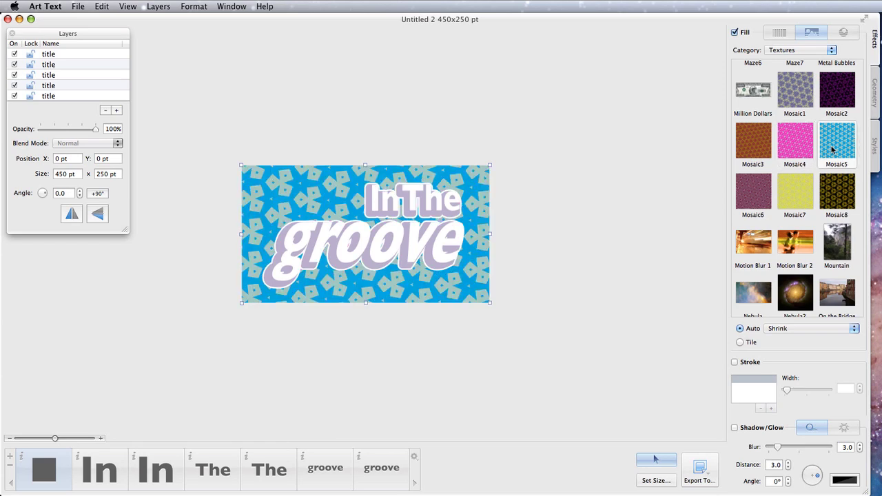
click(749, 149)
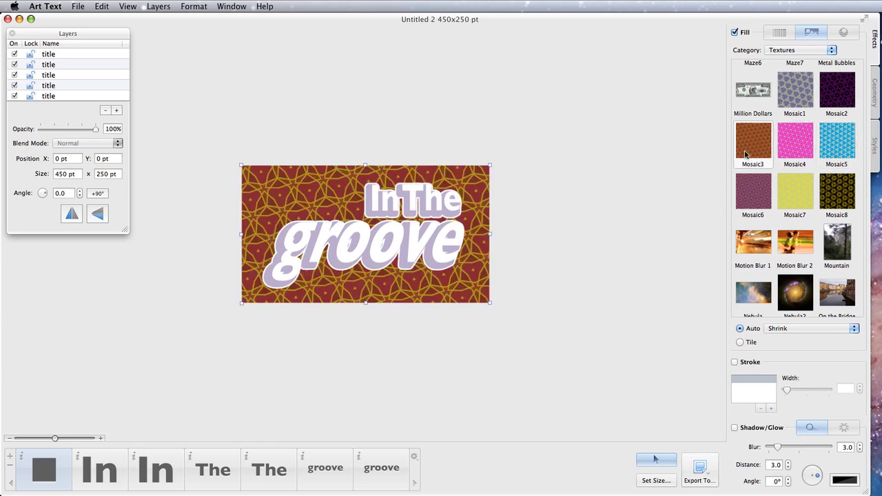
click(762, 203)
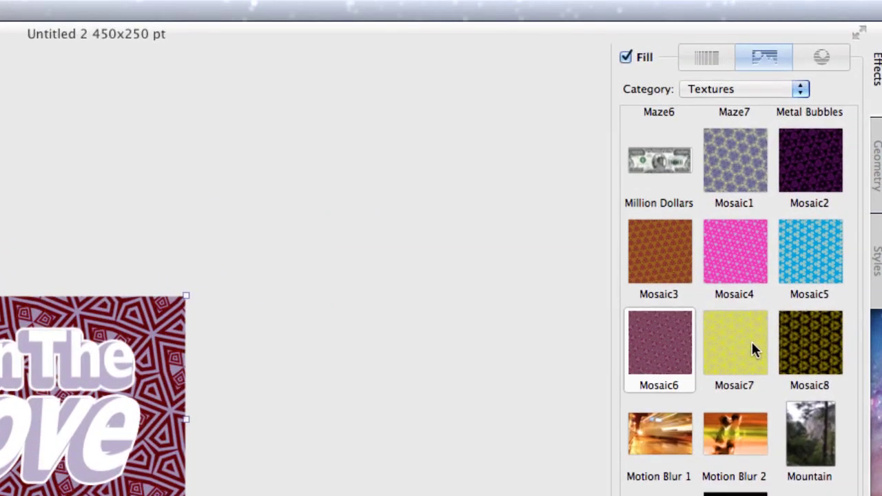
click(803, 195)
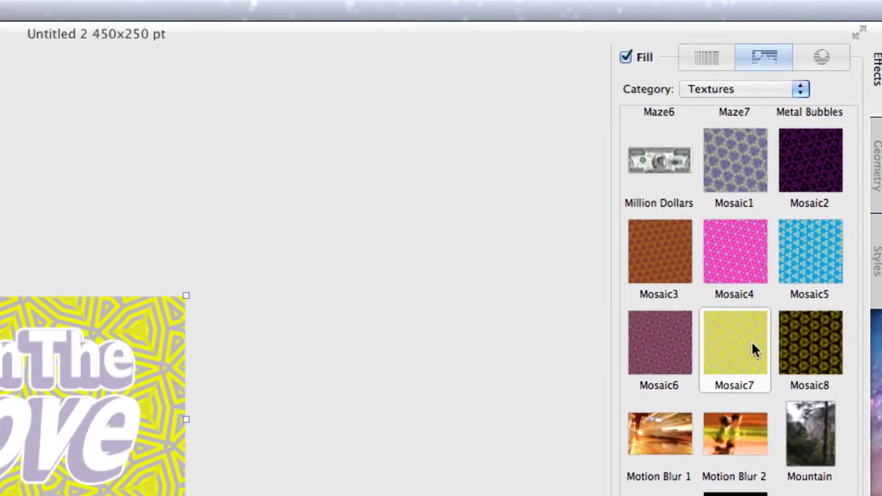
click(787, 344)
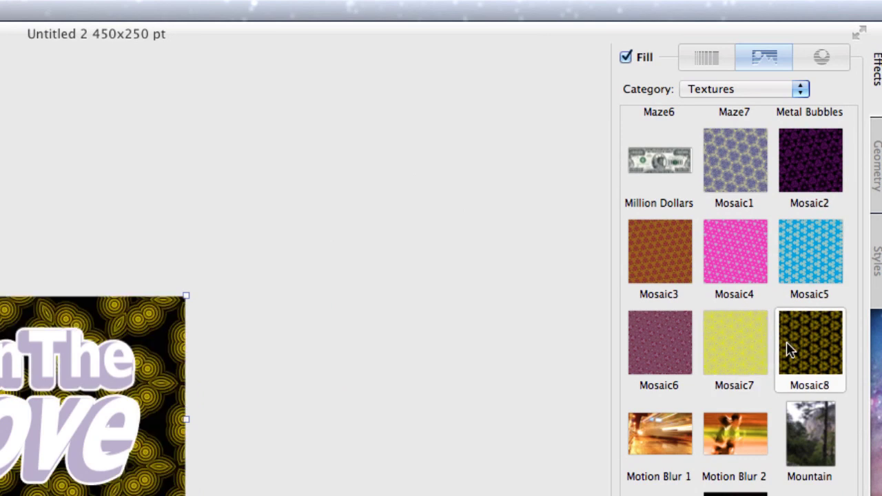
click(659, 492)
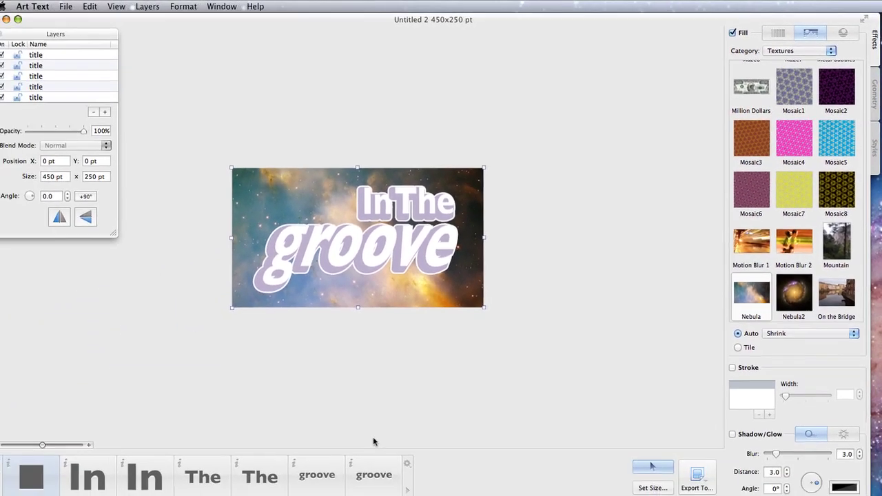
Set the document's width to 1000 and height to 600 pt.
click(56, 445)
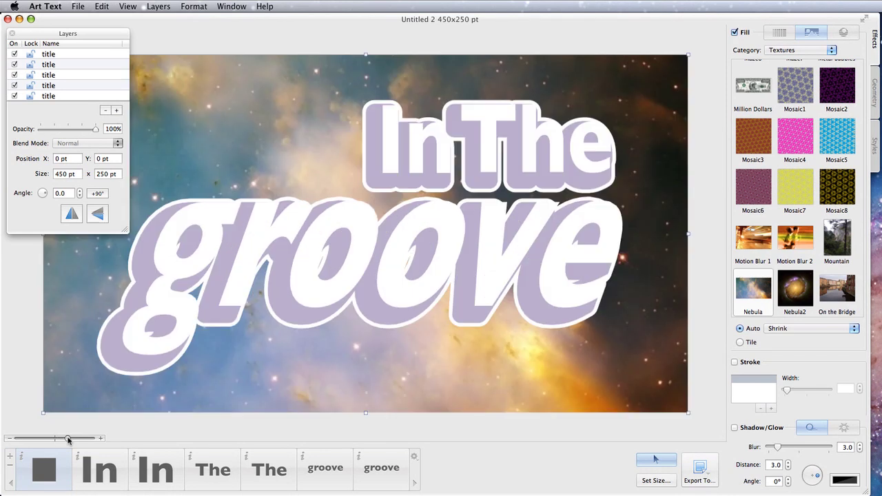
drag(67, 439, 36, 441)
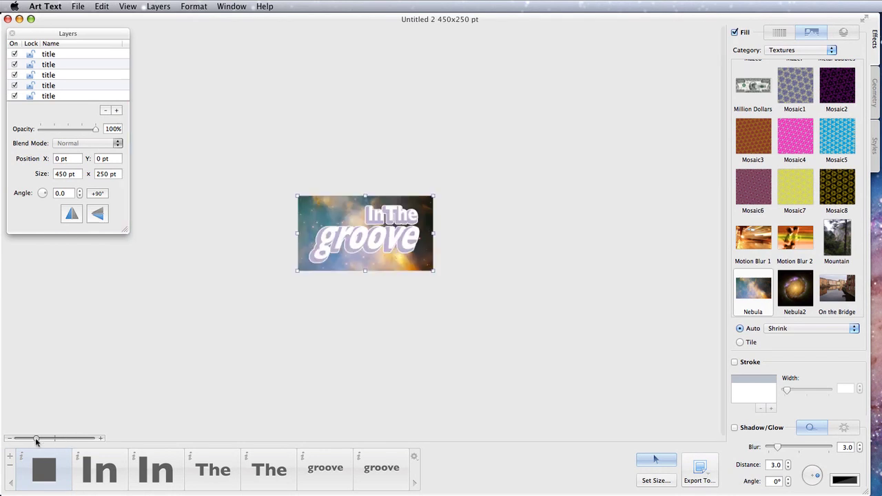
click(68, 439)
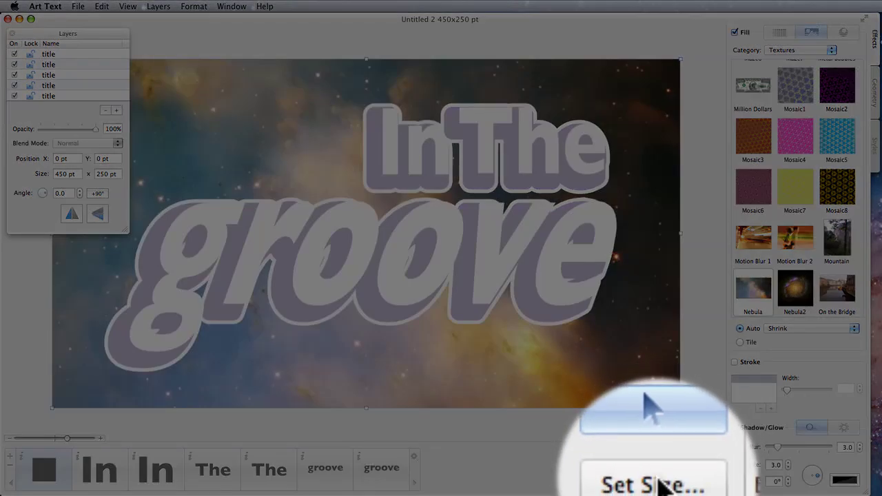
click(655, 481)
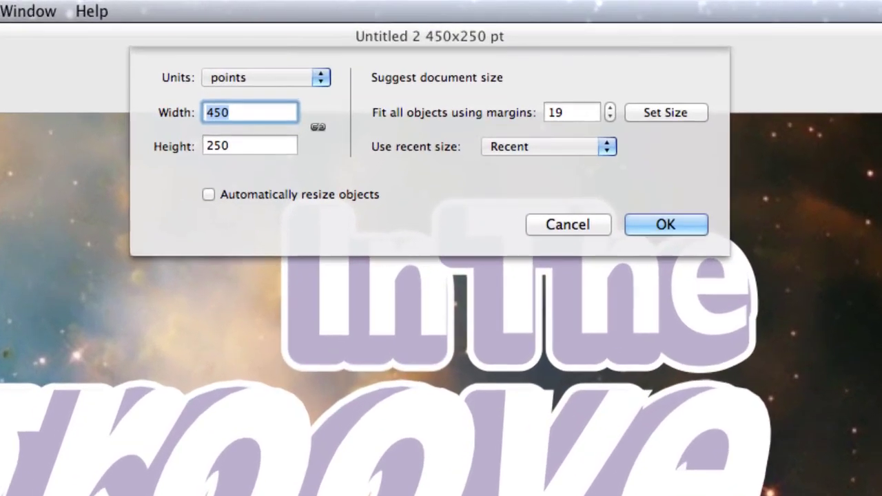
text(100)
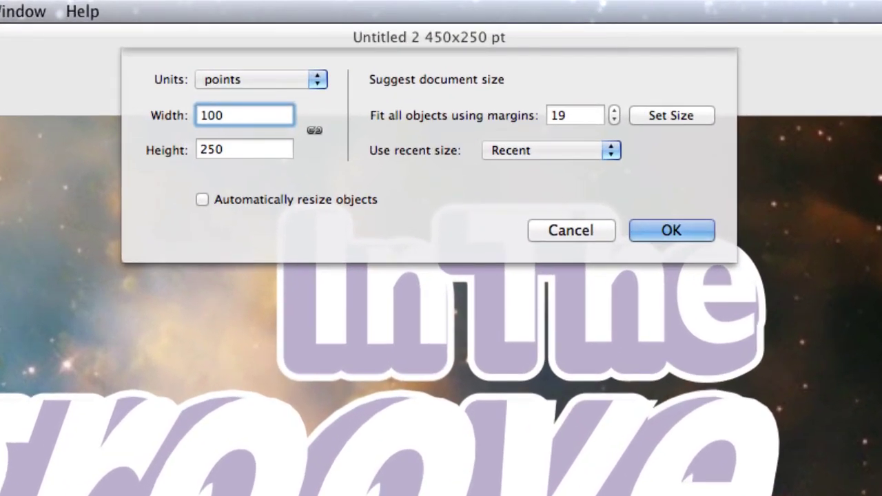
text(0)
key(Tab)
text(600)
click(673, 231)
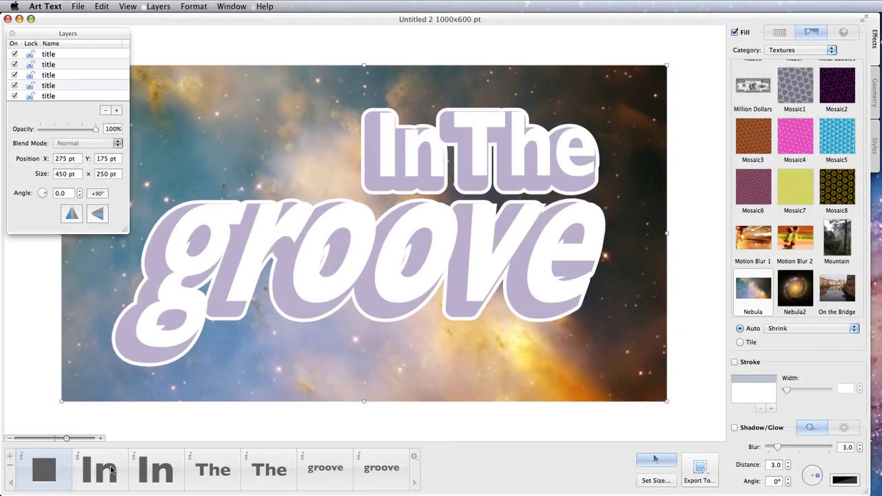
Apply the glossy Cherry 3D fill to the In letters after trying Balloon_1 and Blue Buz.
click(100, 469)
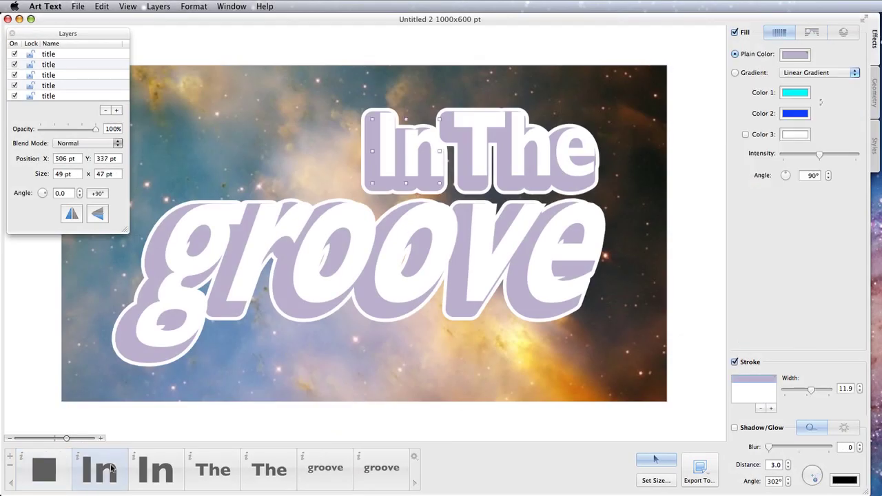
click(155, 469)
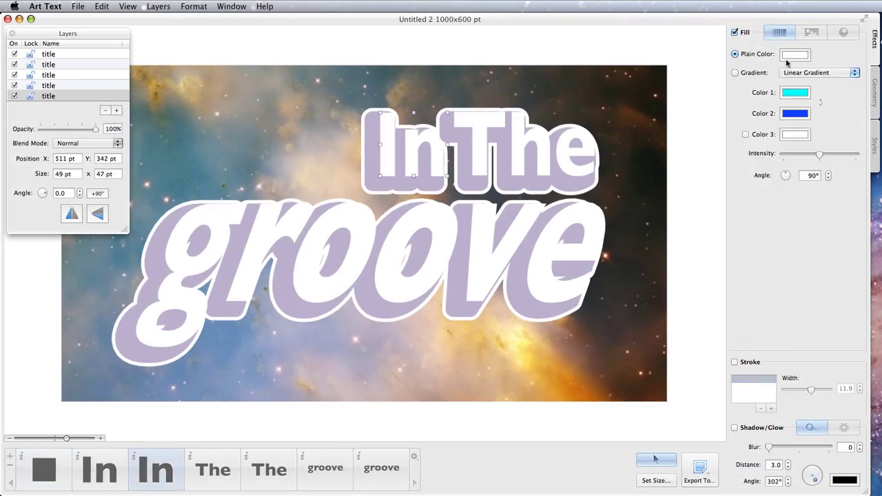
click(843, 32)
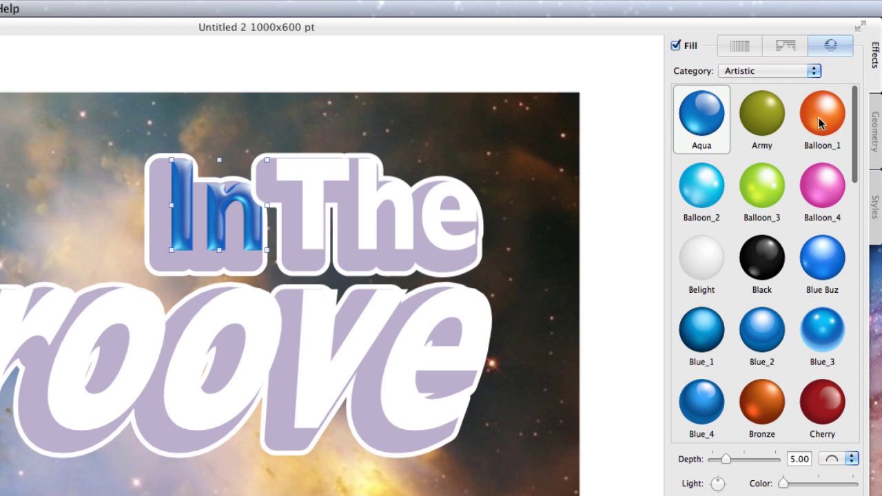
click(819, 123)
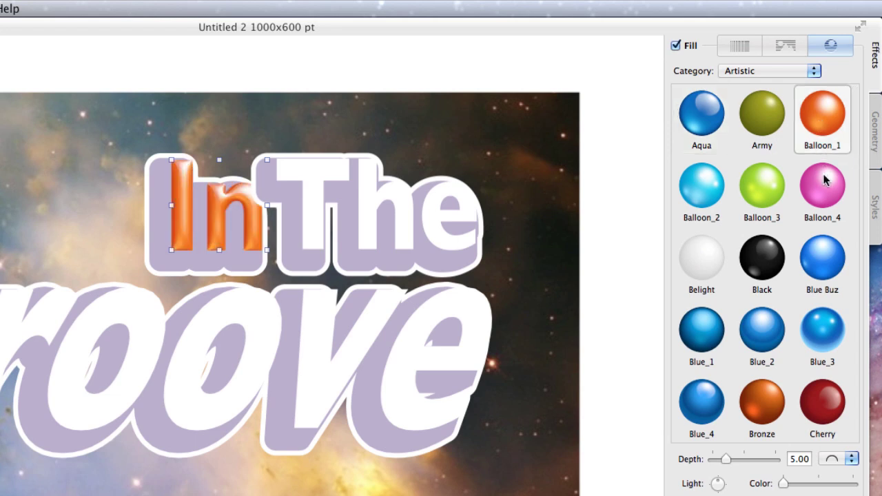
click(831, 282)
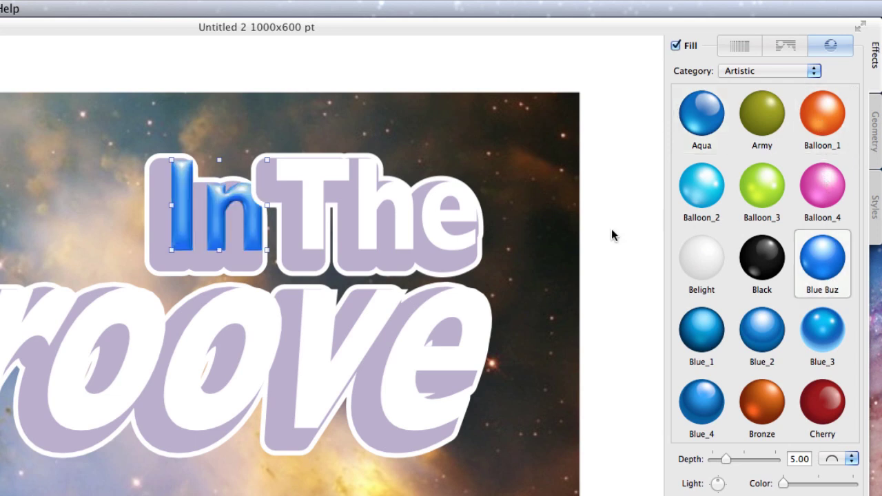
click(815, 394)
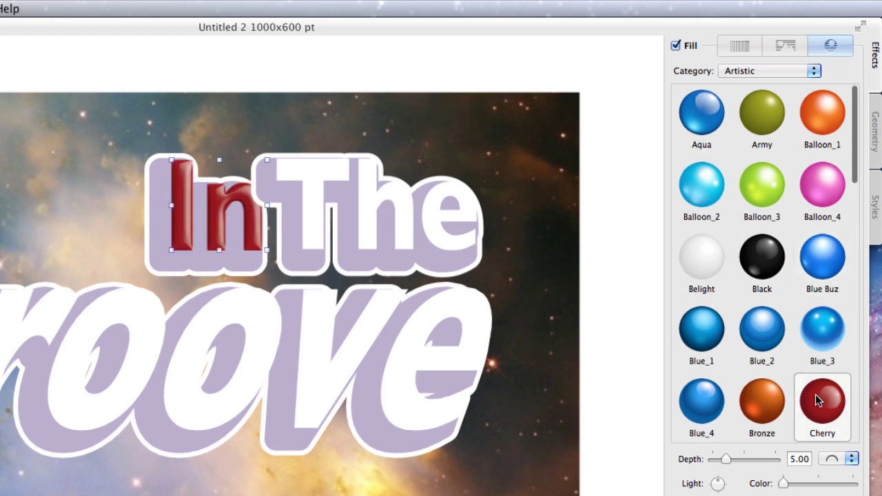
click(326, 181)
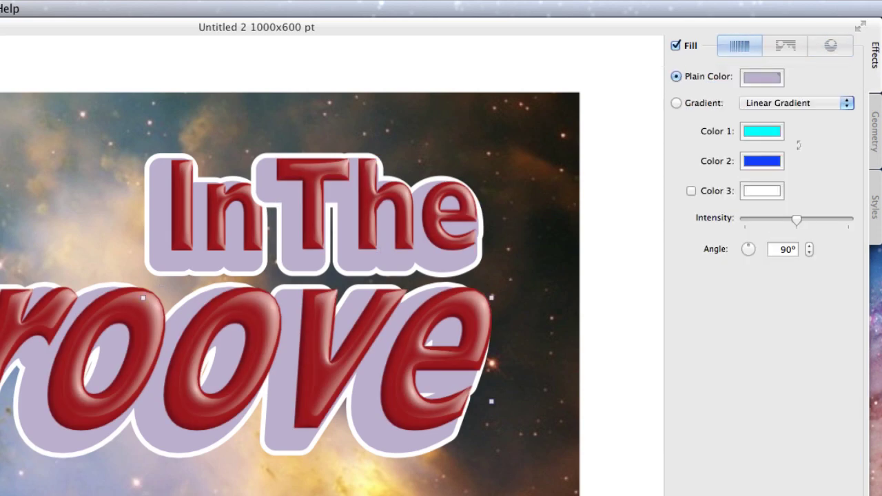
Try Apple Keyboard and BLS textures on groove's shadow, then give it a gradient fill instead.
click(790, 48)
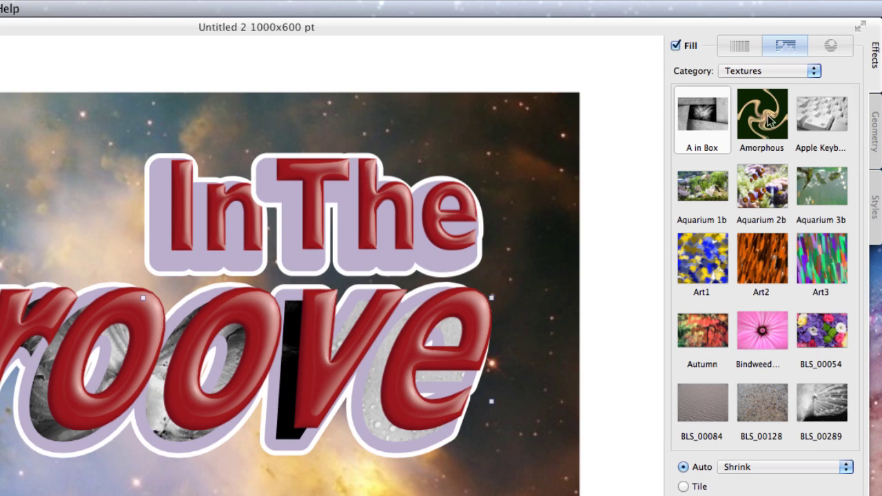
click(808, 120)
click(828, 339)
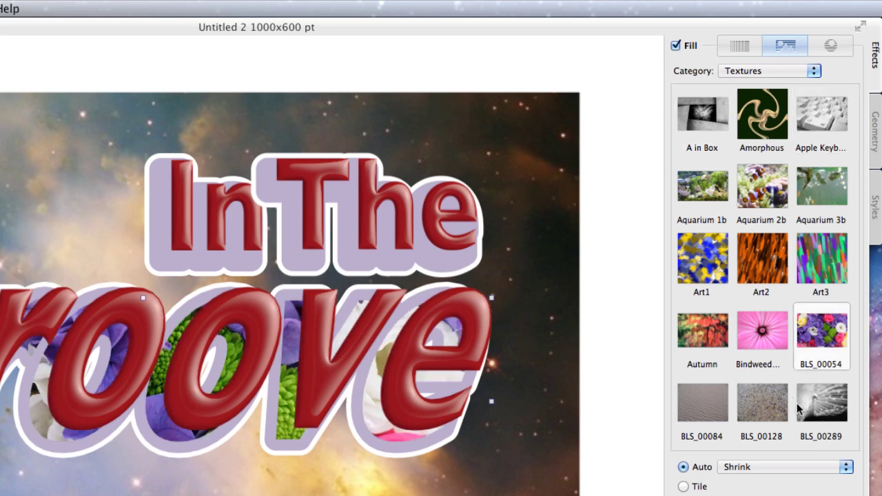
click(816, 403)
click(738, 46)
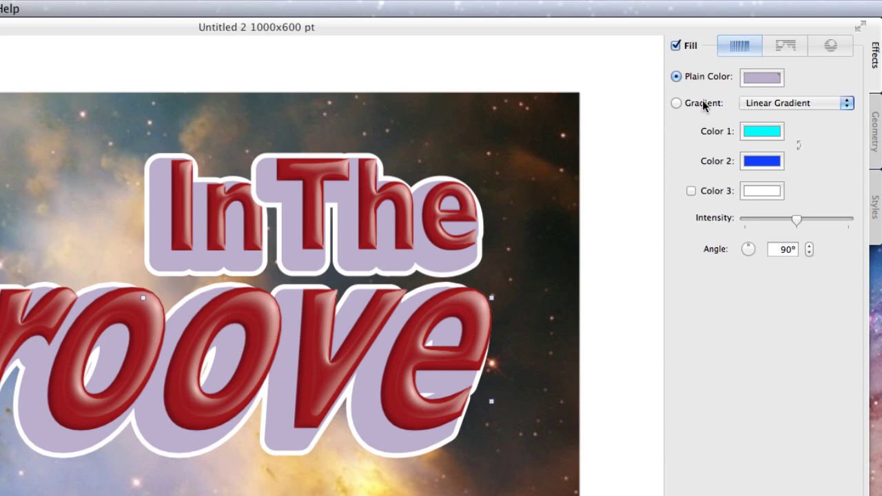
click(676, 103)
click(761, 131)
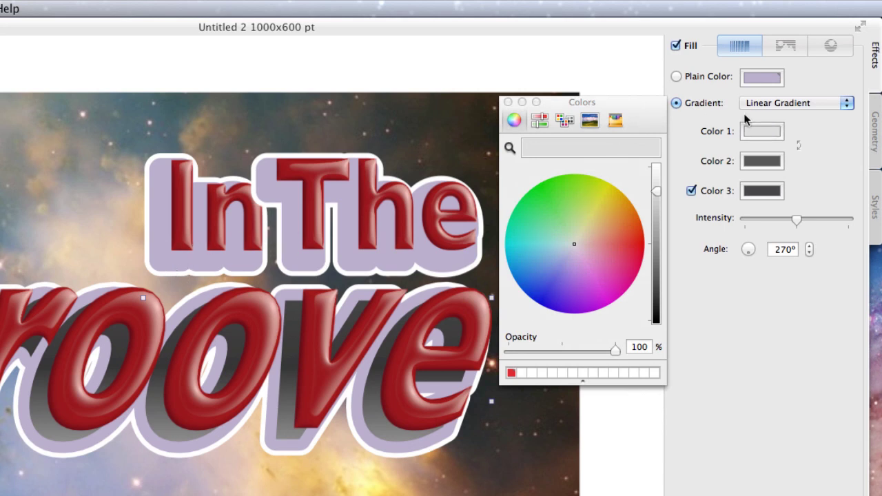
Set the shadow to a linear 270° gradient with purple as the first colour.
click(792, 102)
click(792, 117)
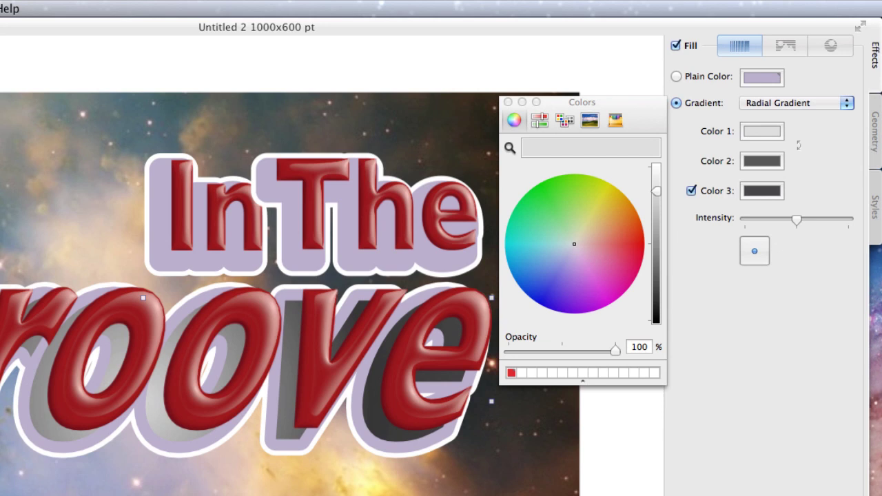
key(Tab)
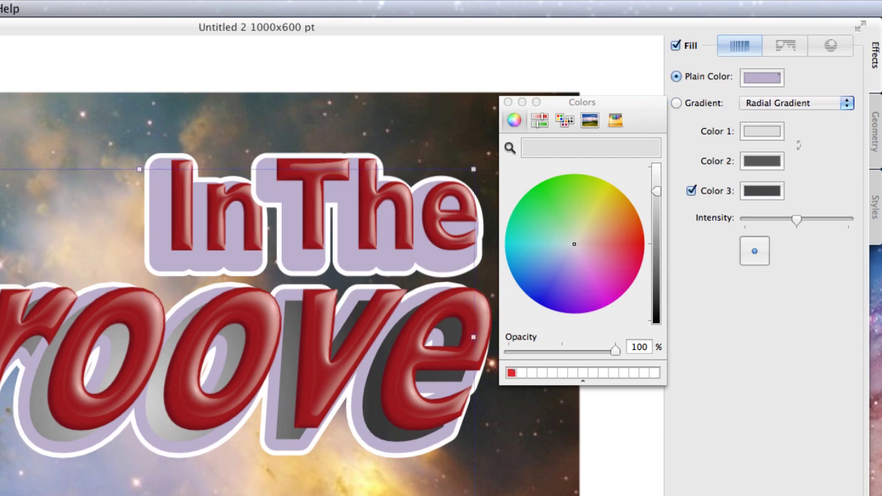
click(677, 103)
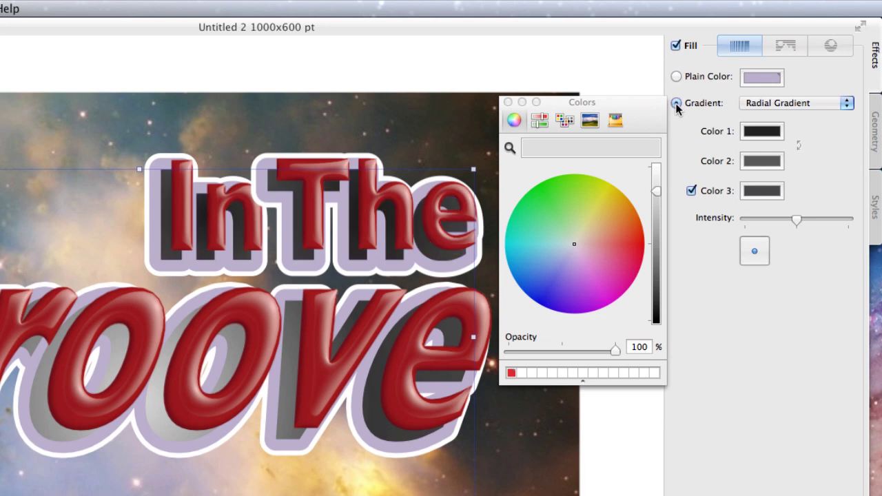
click(778, 104)
click(776, 91)
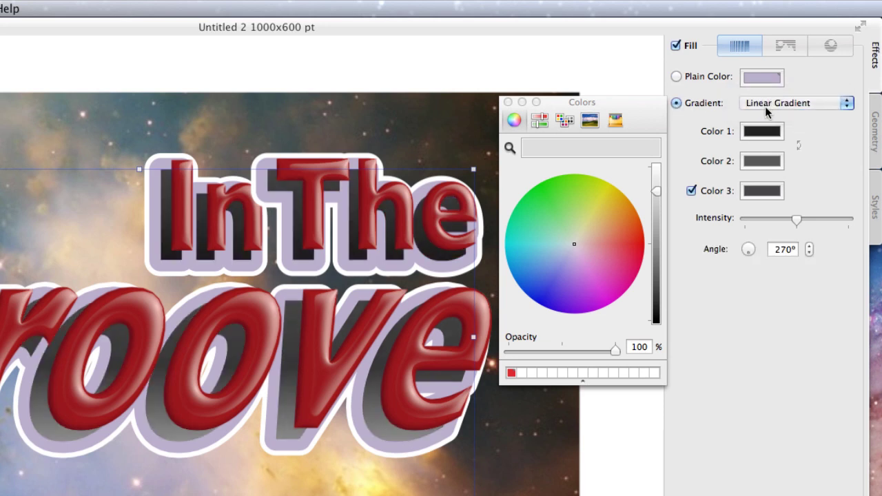
click(762, 130)
click(592, 308)
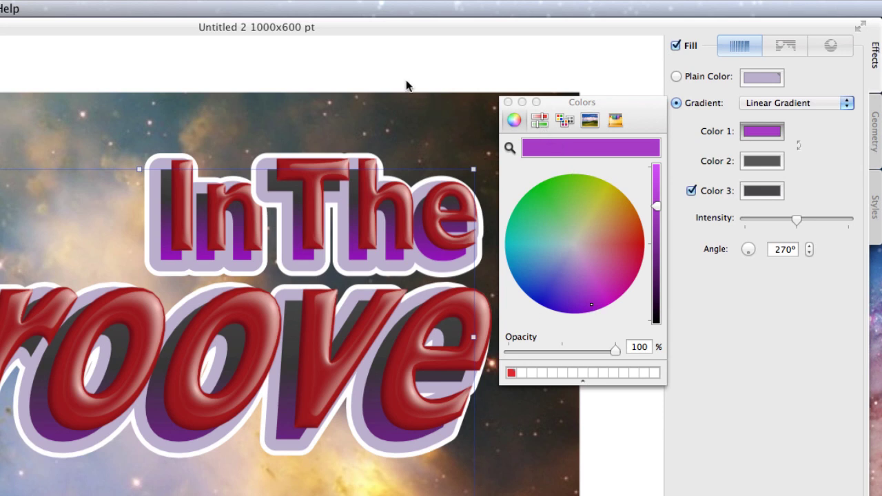
click(507, 102)
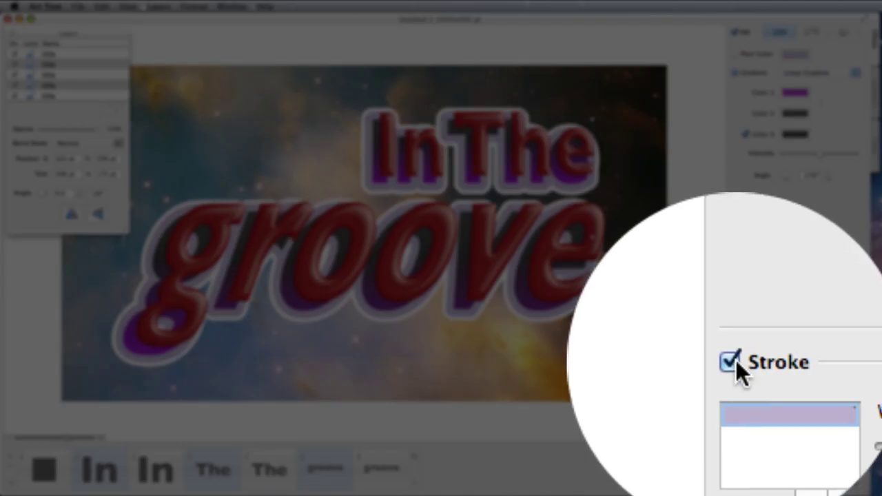
Thin the shadow lettering's white outline from stroke width 11.9 to 10.3.
click(730, 362)
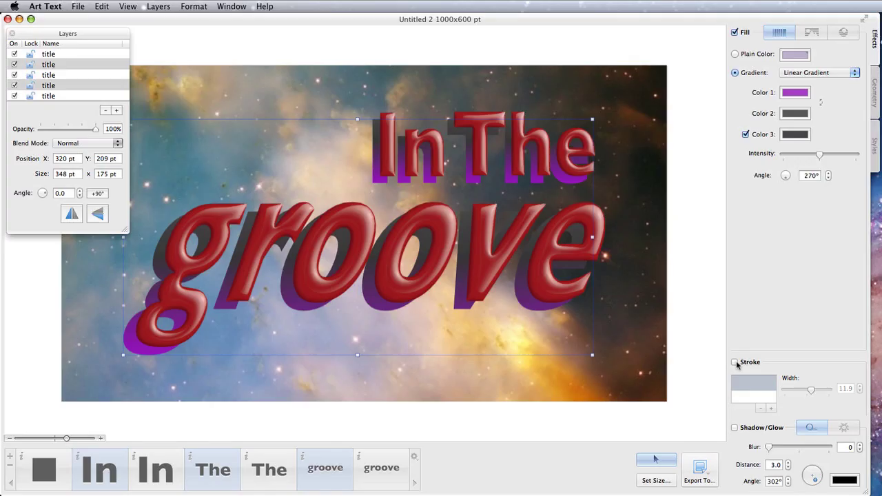
click(735, 363)
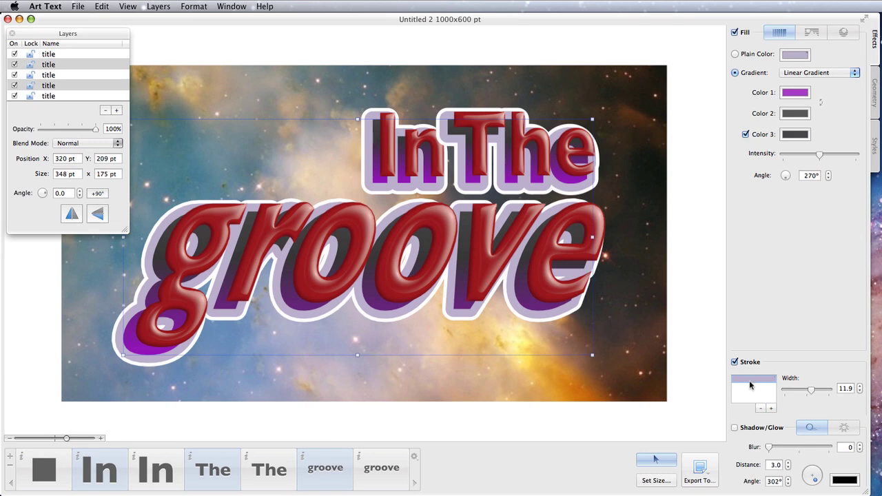
drag(811, 392, 814, 392)
Give the cherry groove letters a pink 3.4-wide stroke, then select The and In layers.
click(381, 468)
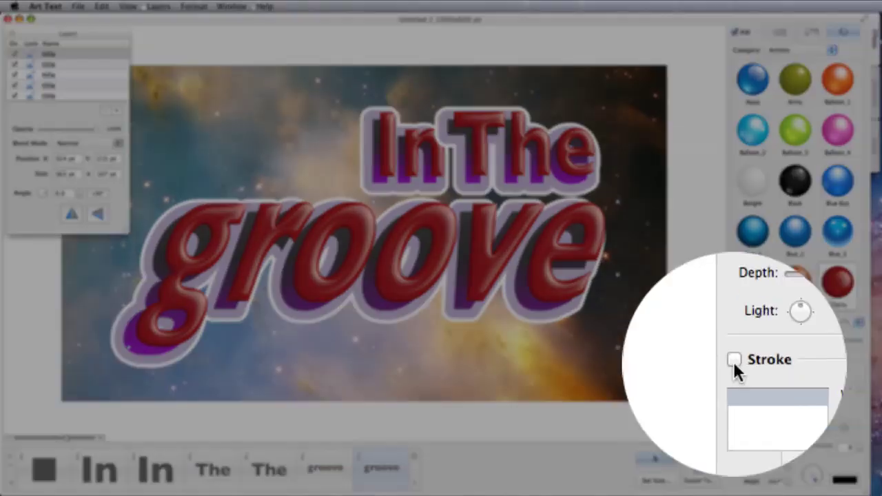
click(734, 362)
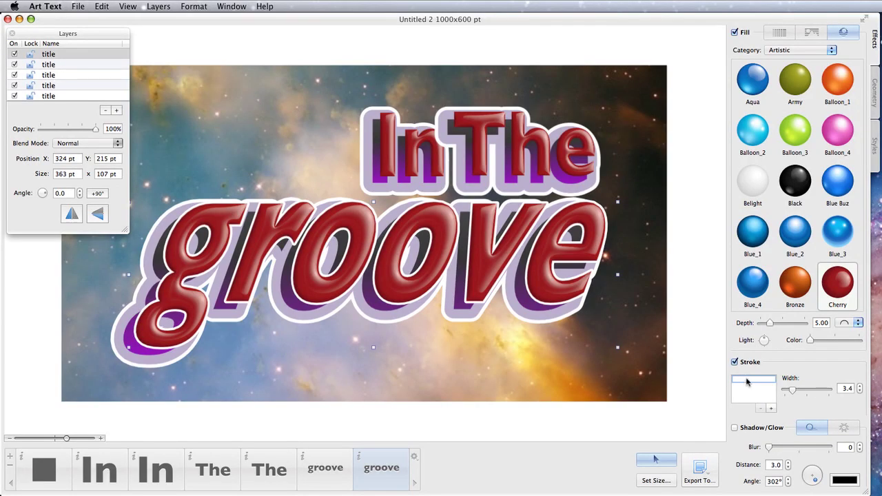
click(746, 384)
mouse_move(692, 163)
mouse_down()
mouse_move(652, 195)
mouse_move(696, 195)
mouse_up()
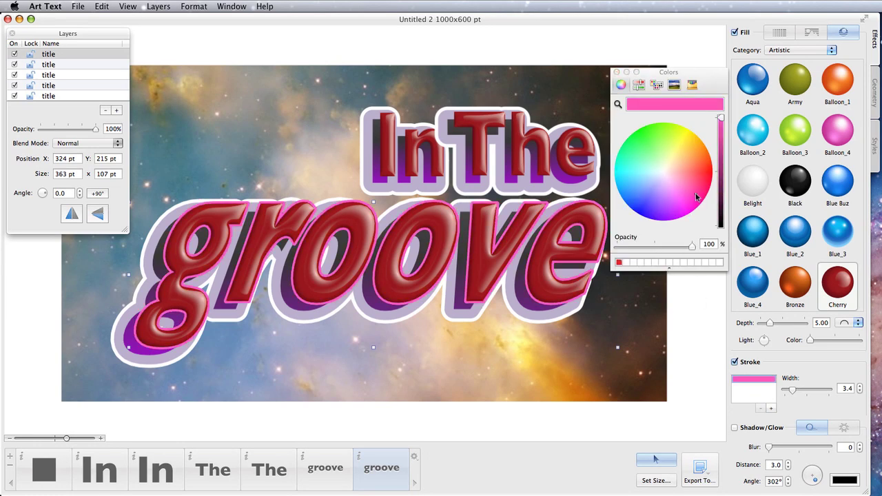
click(573, 175)
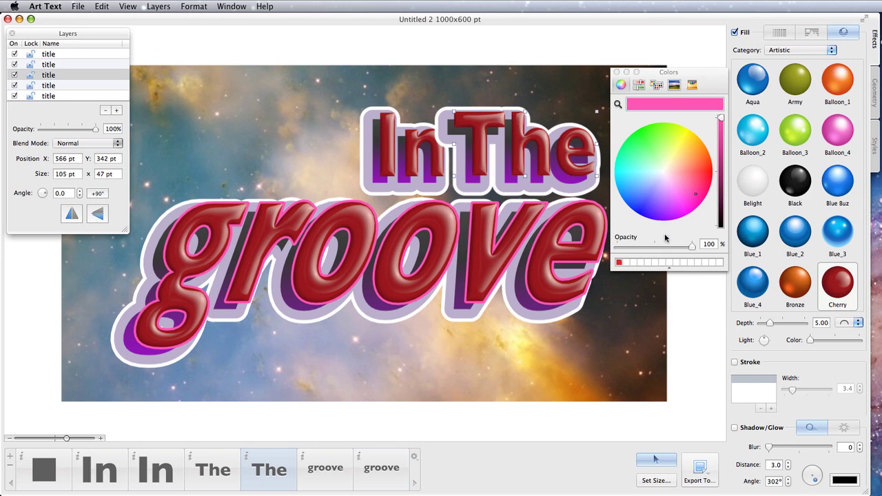
key(Tab)
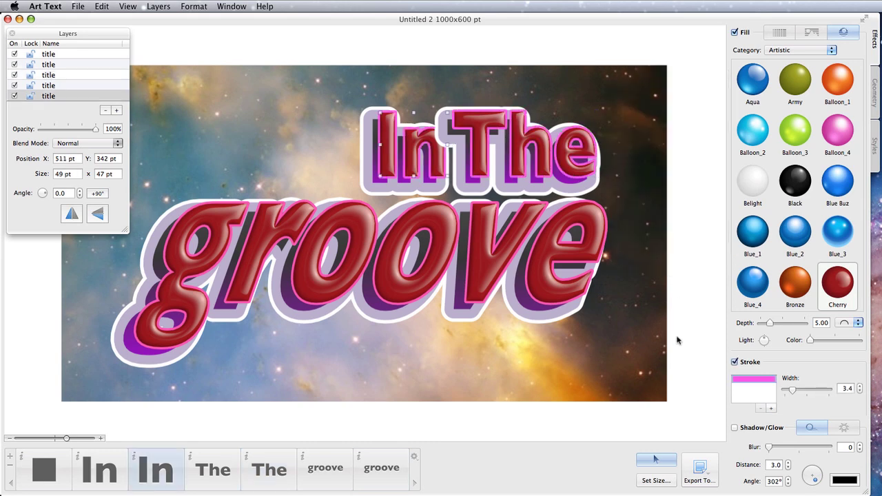
Replace 'groove' with 'rut' in the cherry layer text and paste 'rut' into the shadow layer.
double_click(383, 472)
double_click(520, 333)
text(rut)
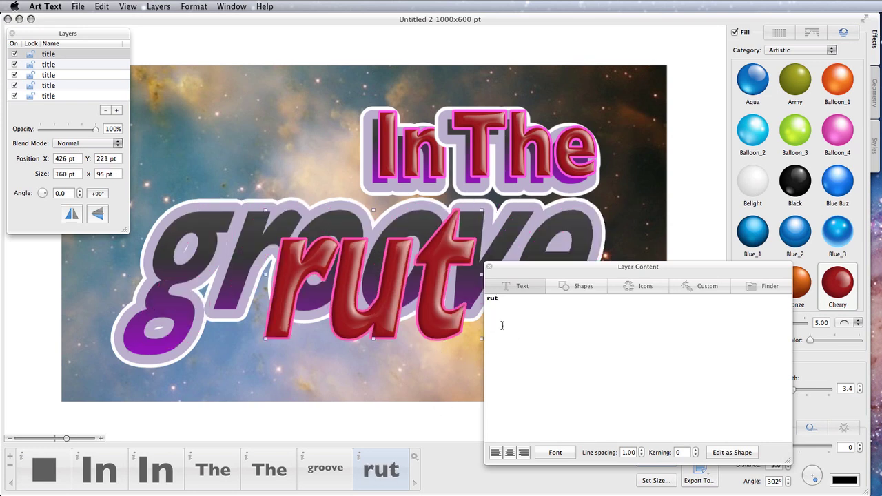
double_click(522, 316)
key(super+c)
click(531, 257)
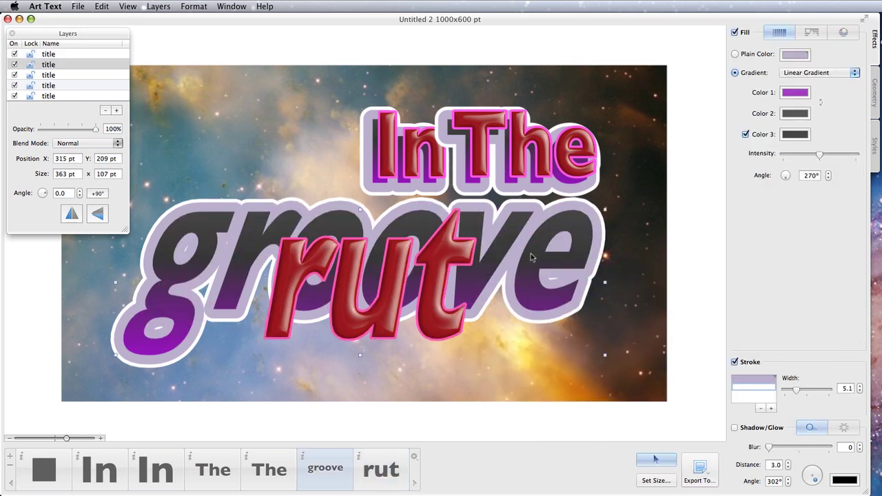
double_click(530, 257)
key(super+v)
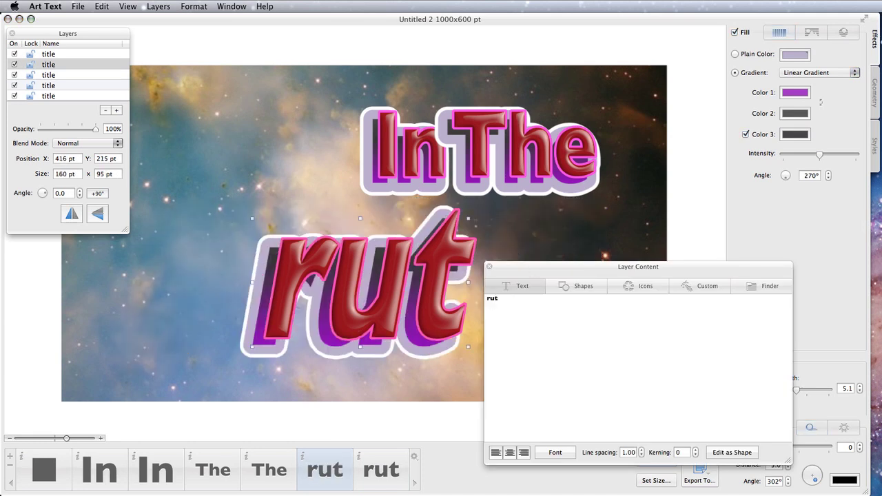
click(489, 266)
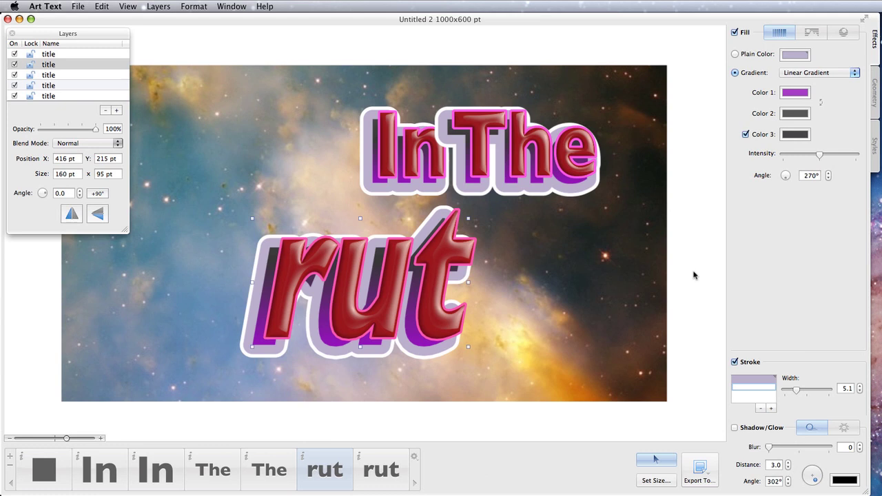
Select both In and both The layers, move them to the upper left, and adjust rut's opacity.
click(99, 471)
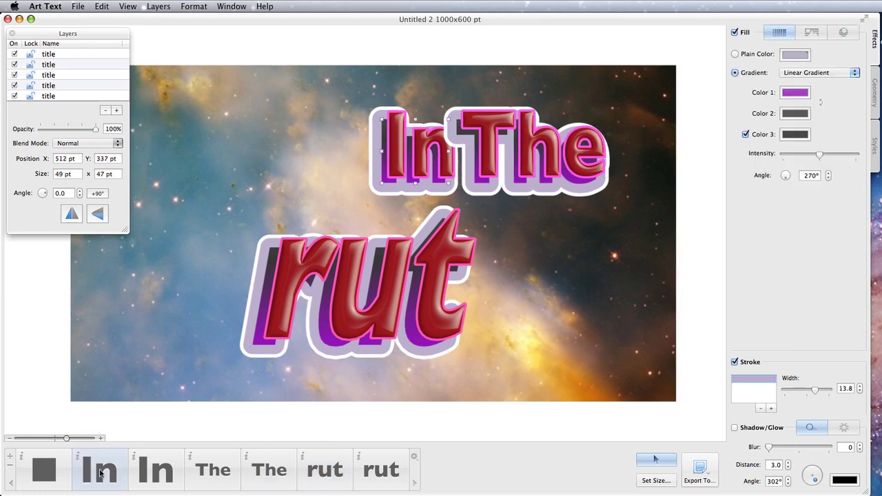
shift+click(145, 467)
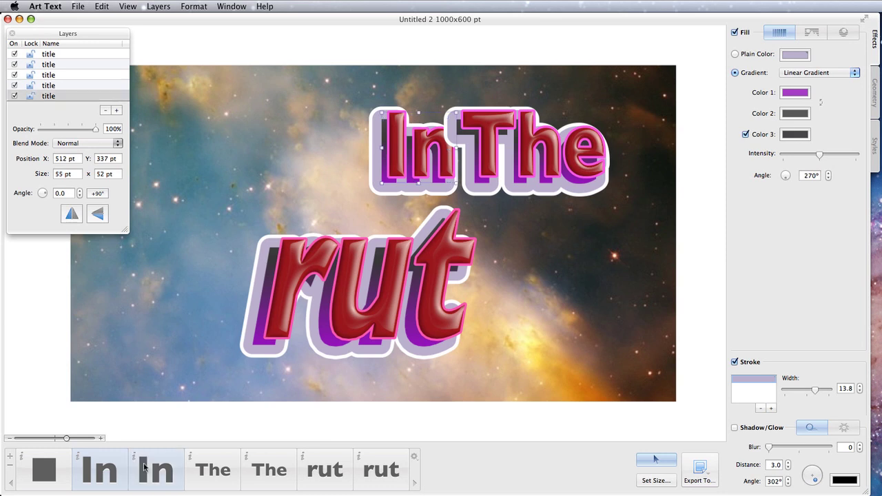
shift+click(215, 471)
shift+click(267, 471)
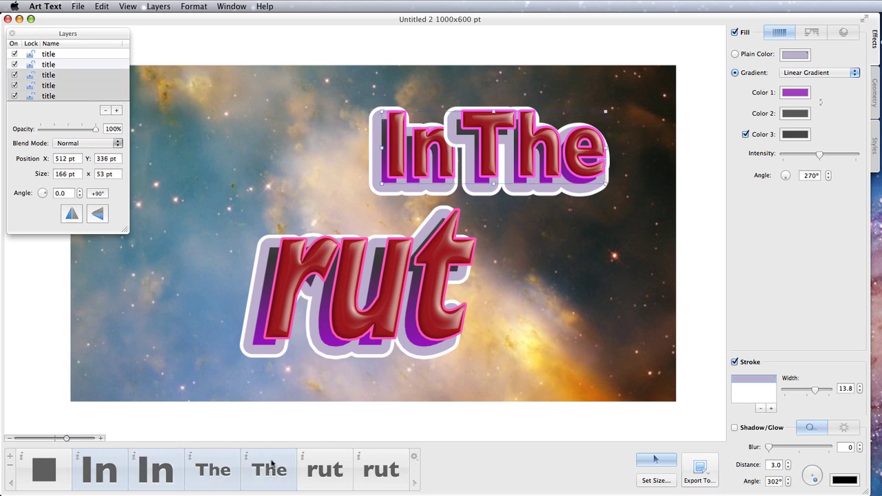
drag(521, 175, 405, 177)
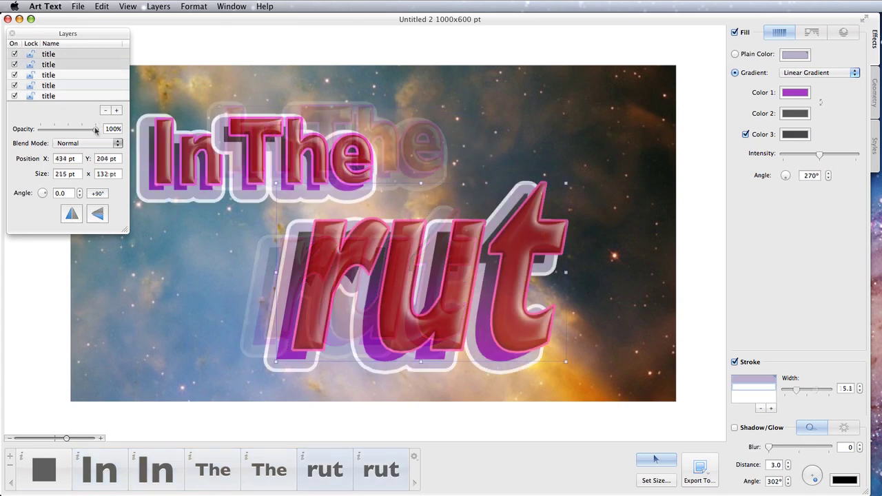
mouse_move(95, 129)
mouse_down()
mouse_move(44, 140)
mouse_move(105, 131)
mouse_up()
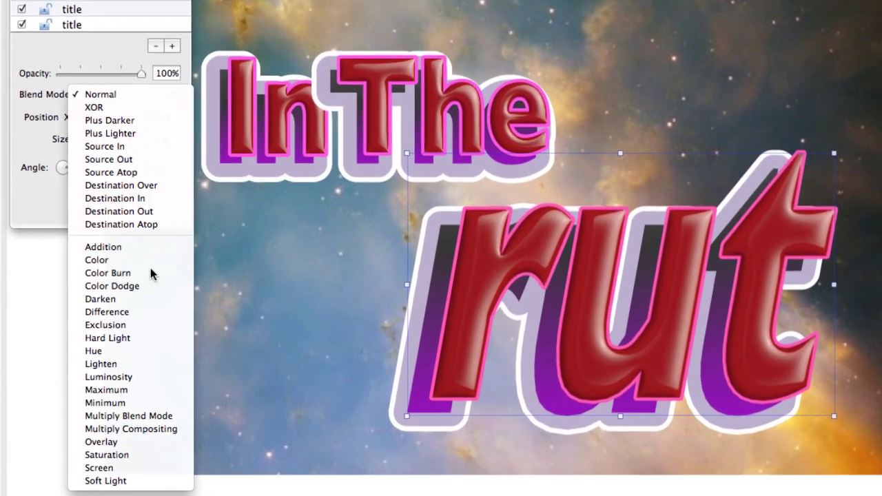
Try the Color Burn, Hard Light and Luminosity blend modes on the rut lettering.
click(143, 269)
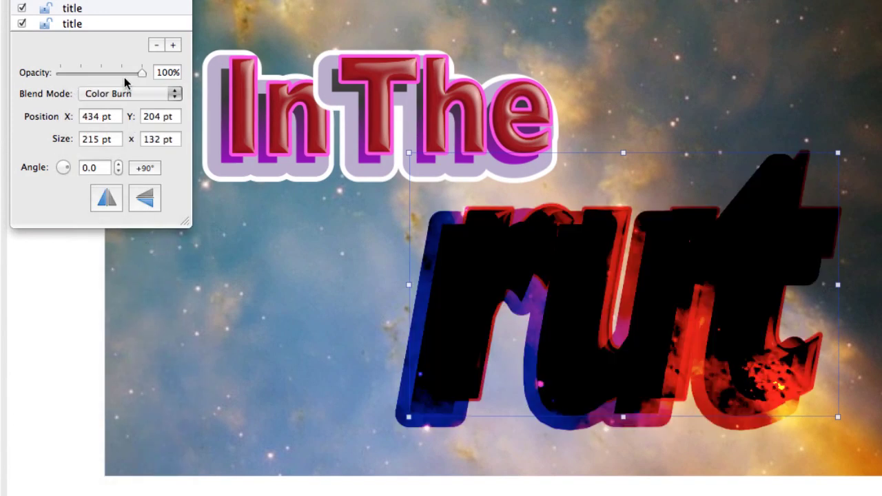
click(130, 95)
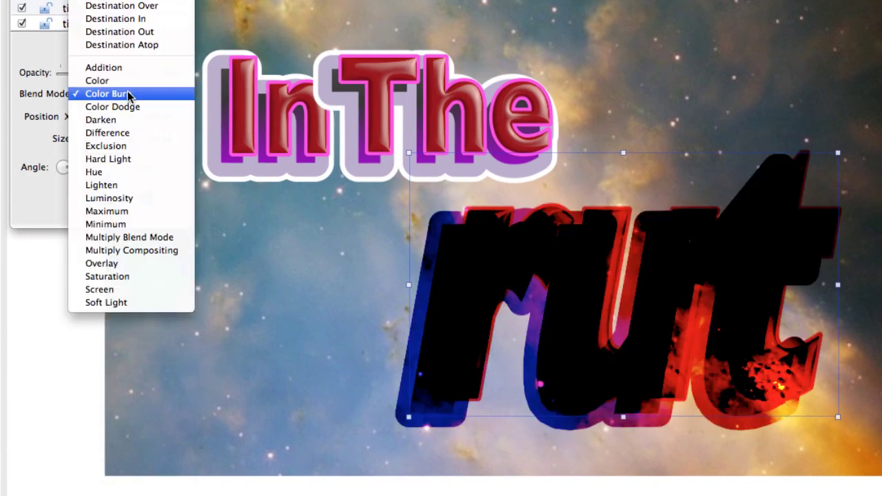
click(125, 160)
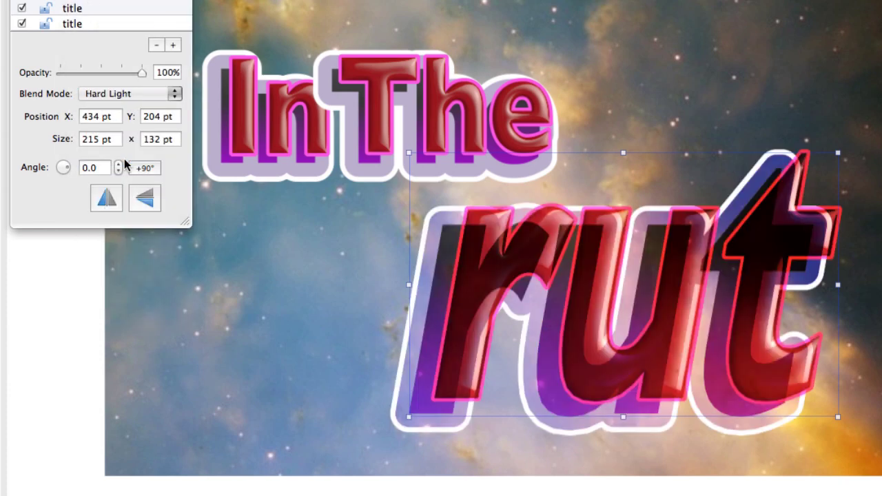
click(150, 97)
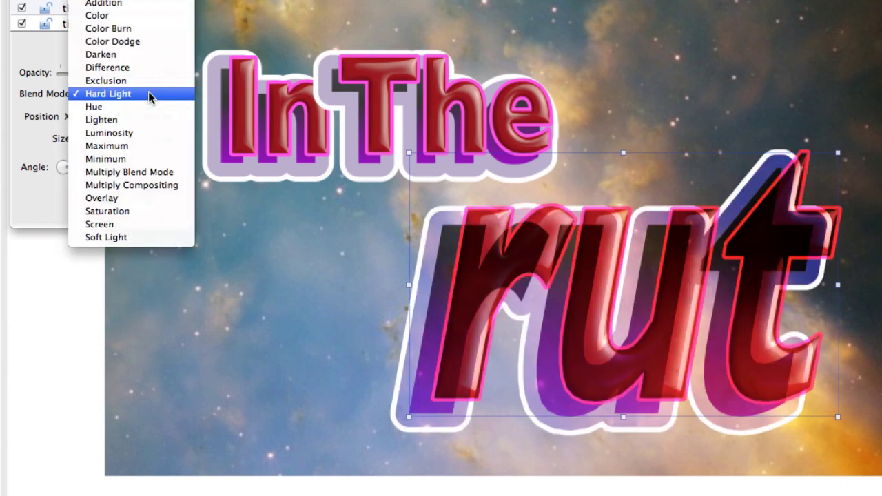
click(131, 133)
Try the Saturation and Screen blend modes on rut, then settle on Luminosity.
click(135, 94)
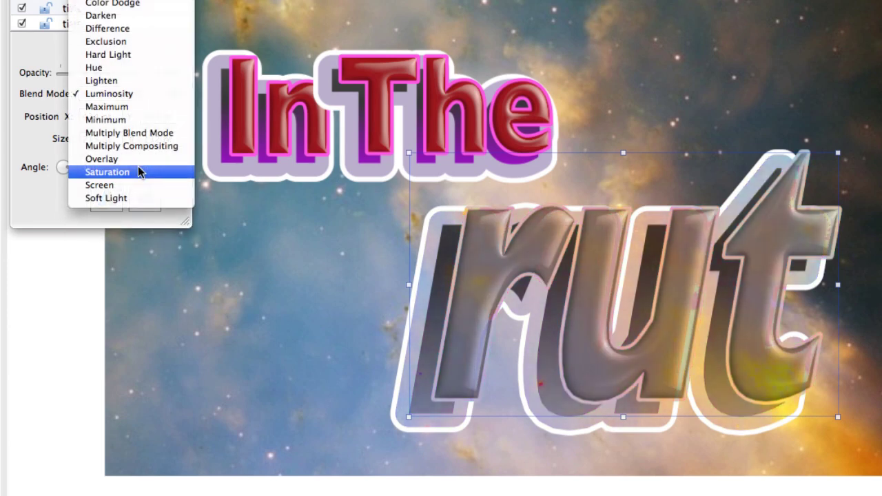
click(140, 172)
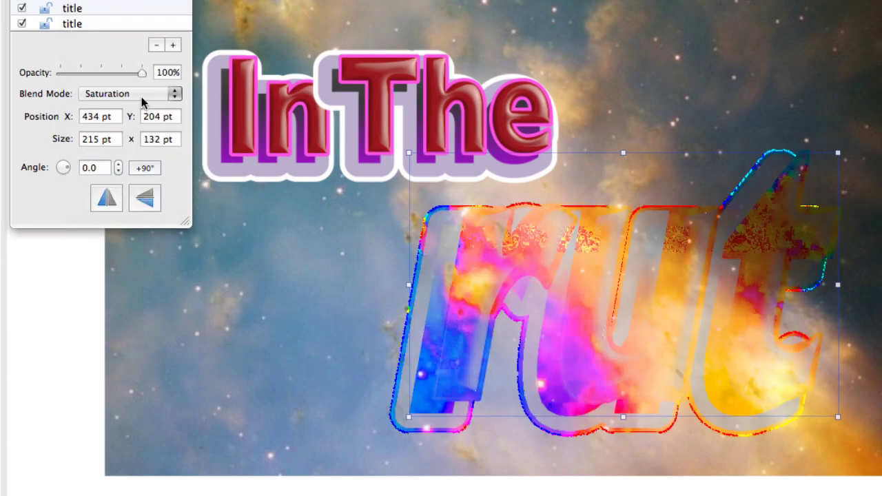
click(143, 102)
click(137, 112)
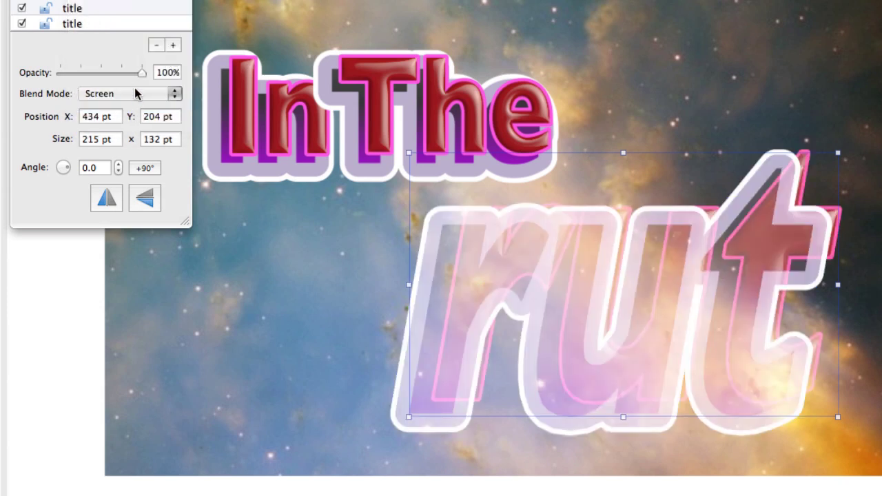
click(136, 93)
click(131, 4)
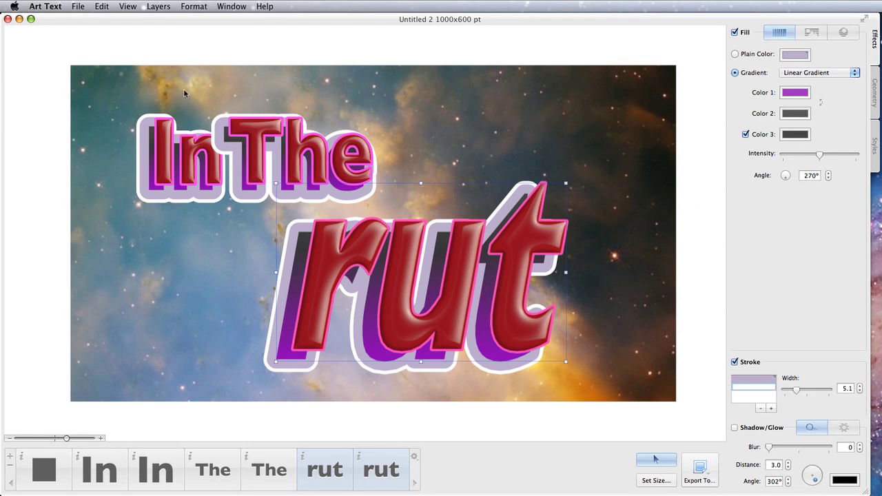
Export the logo from the File menu as 'in the rut', keeping PNG format at 72 DPI.
click(77, 8)
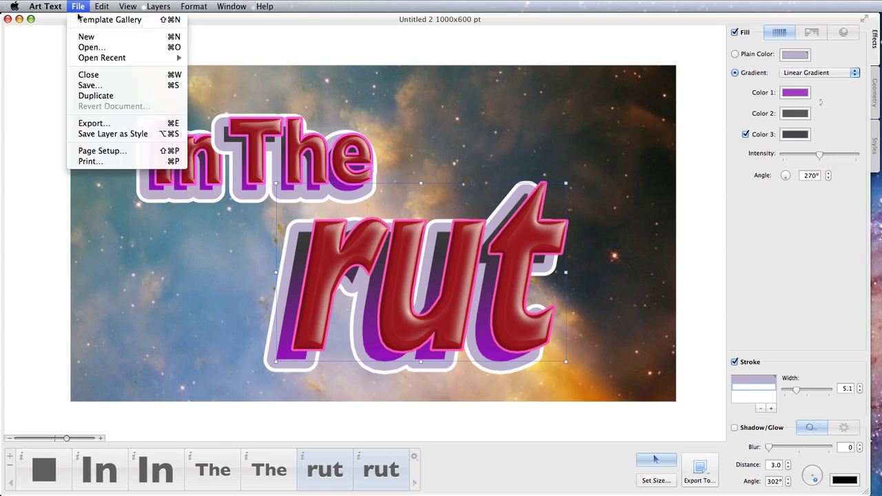
click(116, 123)
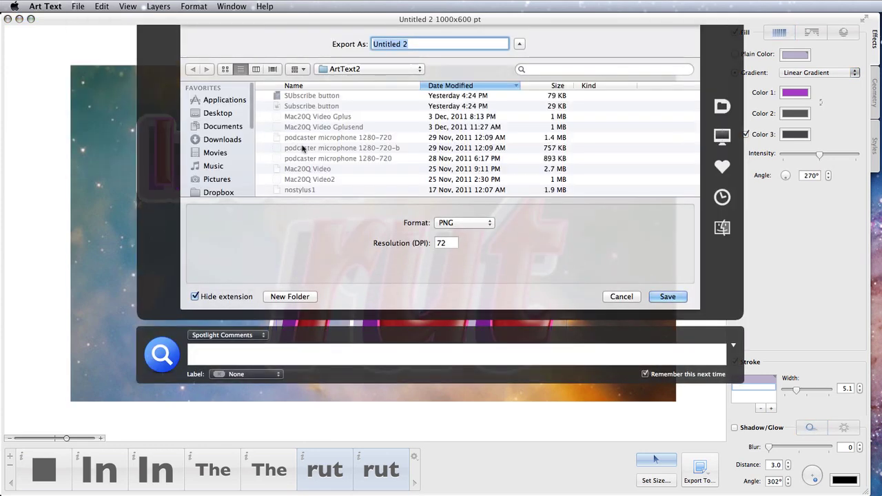
text(in the rut)
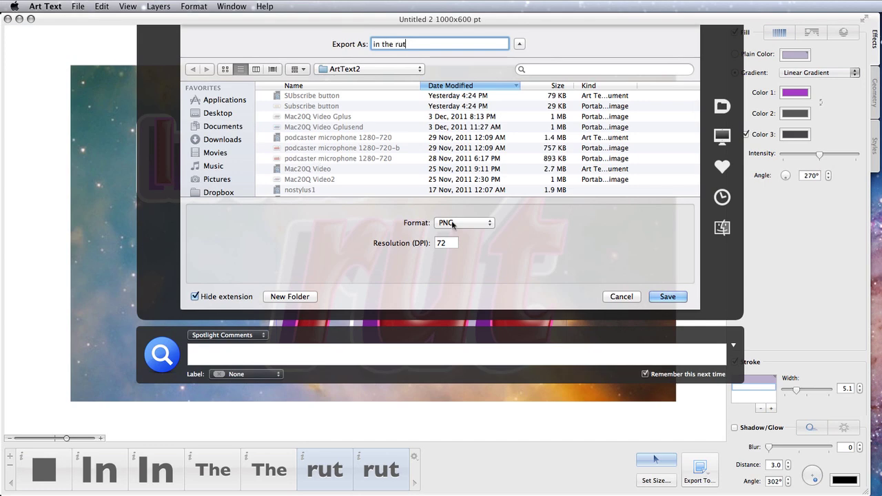
click(458, 223)
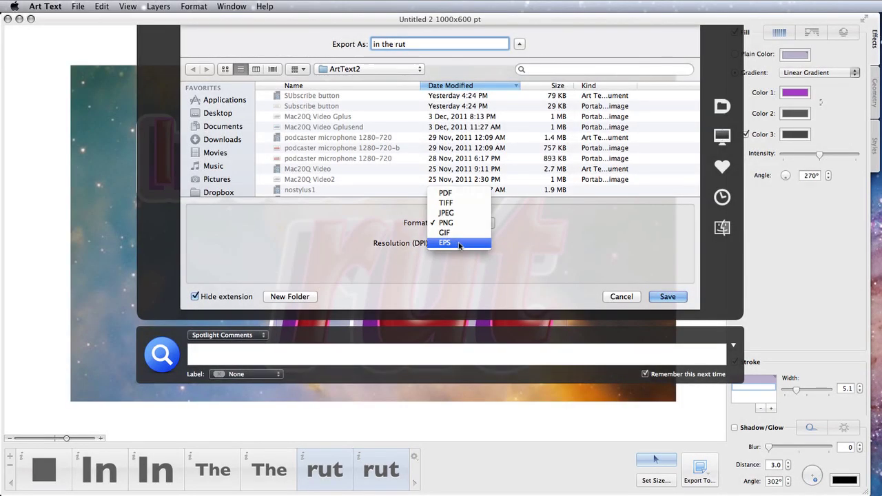
click(668, 297)
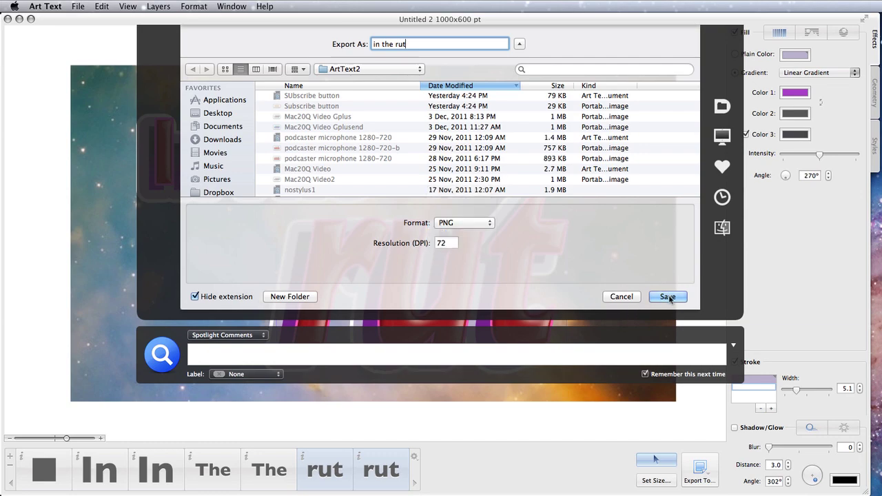